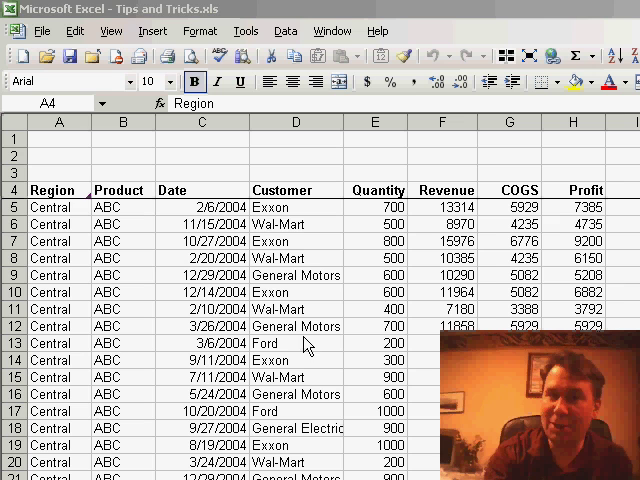
Turn on AutoFilter for the sales table and filter Customer to Lucent only
key("ctrl+c")
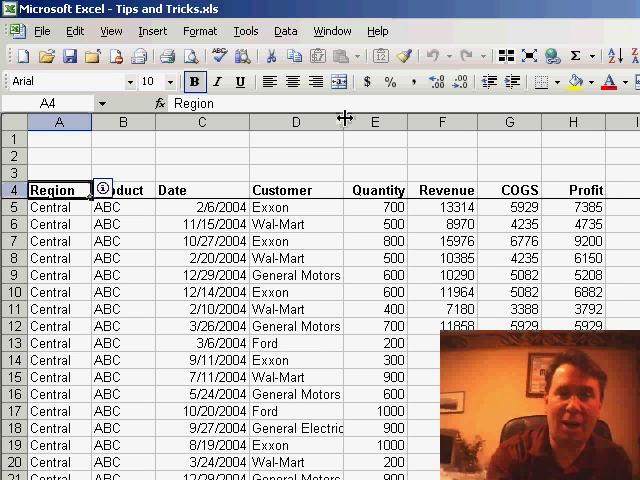
left_click(286, 31)
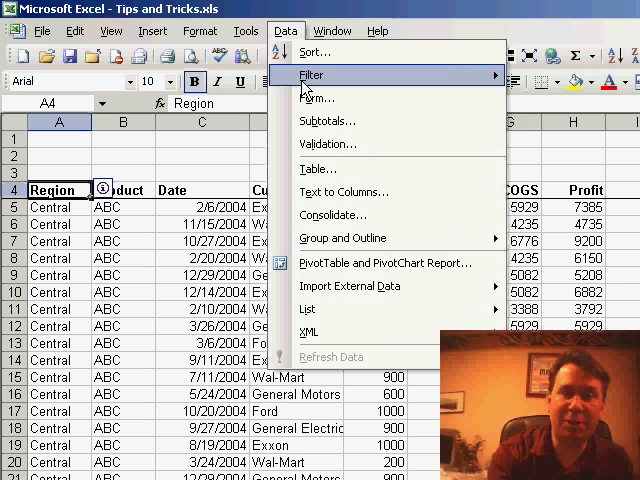
mouse_move(311, 75)
left_click(560, 78)
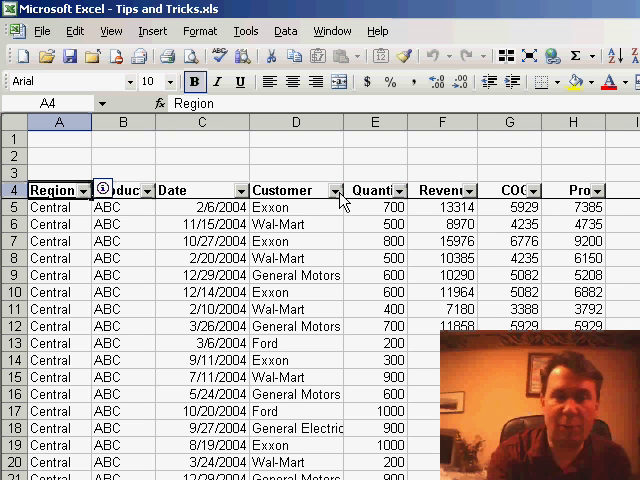
left_click(337, 191)
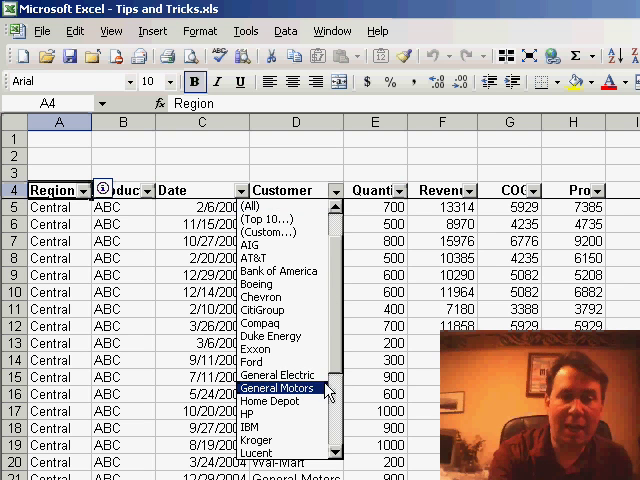
left_click(270, 453)
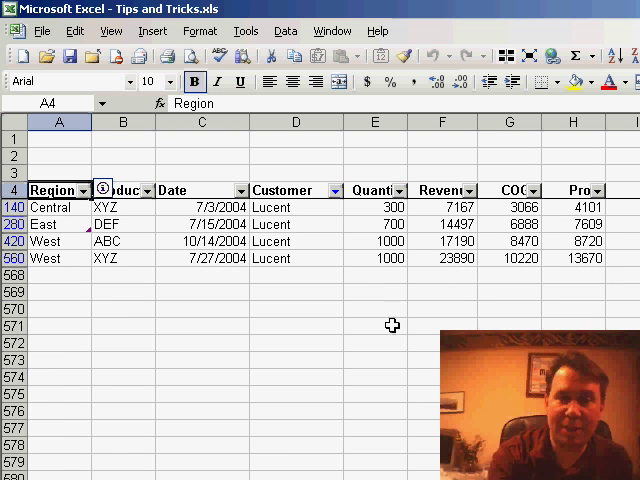
Insert SUBTOTAL in E569 and fill across to H569, giving 3000, 62744, 28644, 34100
left_click(384, 292)
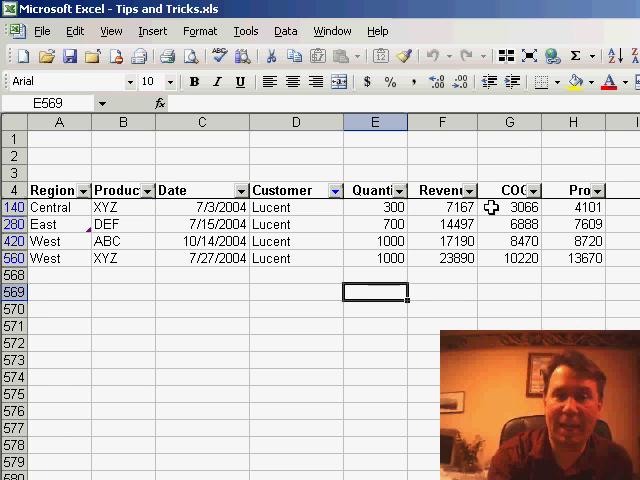
left_click(578, 57)
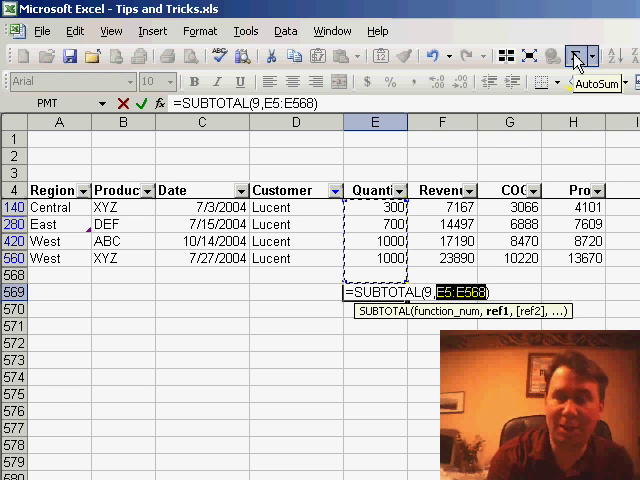
left_click(578, 58)
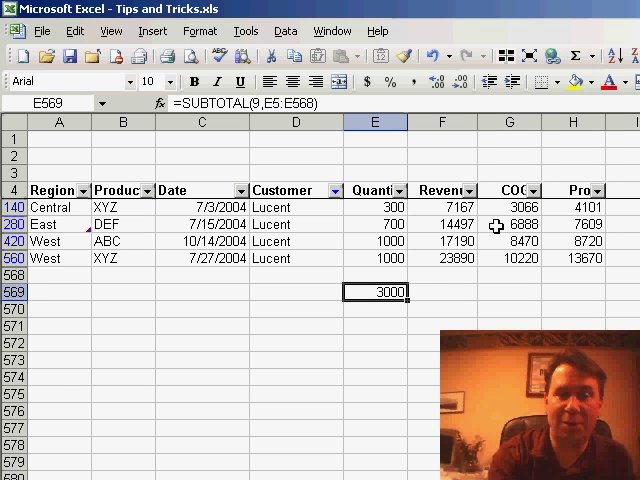
left_click_drag(407, 299, 578, 294)
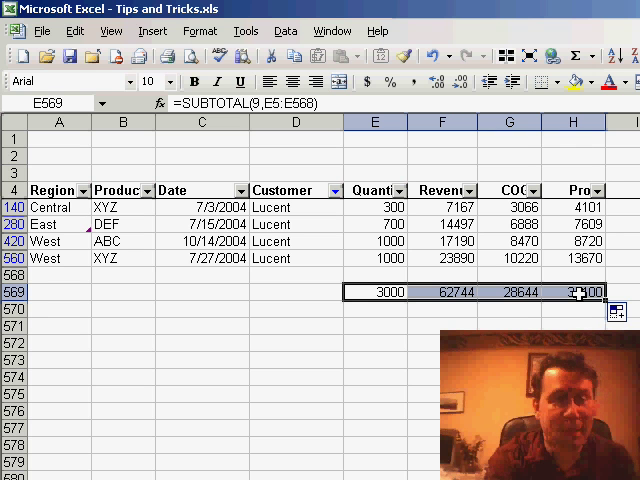
Move the E569:H569 totals up to E2:H2 and label D2 'Totals'
key("ctrl+c")
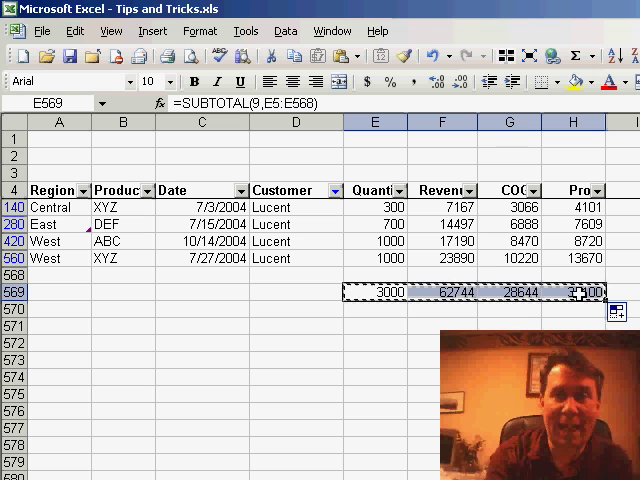
left_click(393, 157)
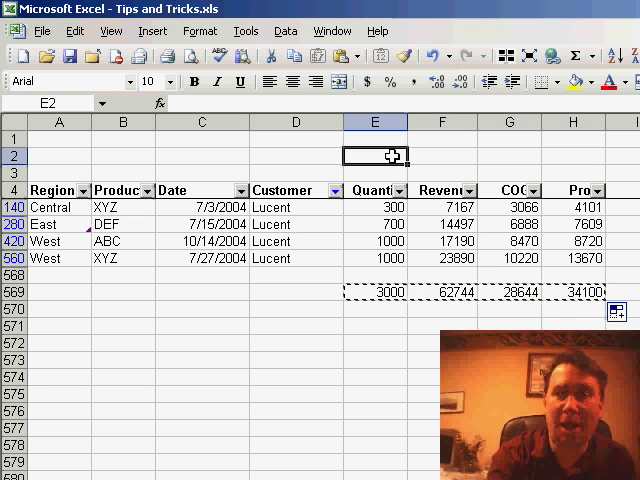
key("ctrl+v")
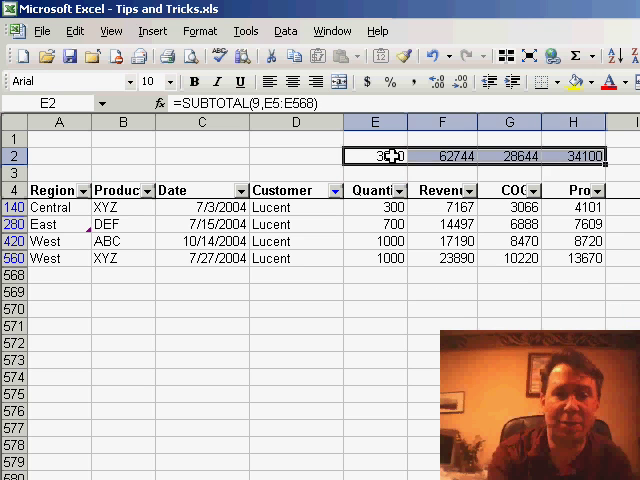
key("Left")
type("Tot")
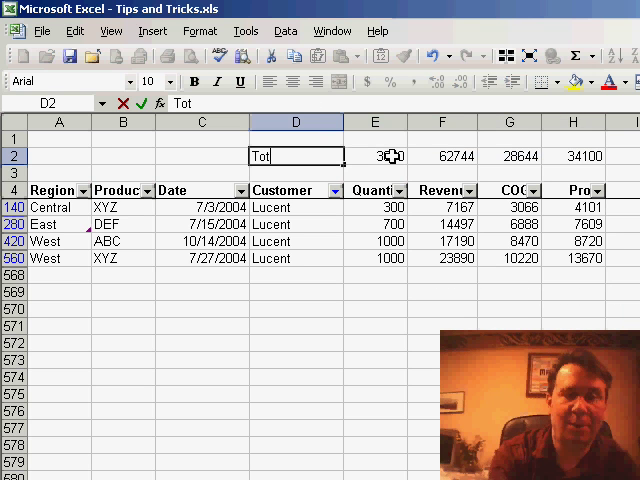
type("als")
left_click(390, 157)
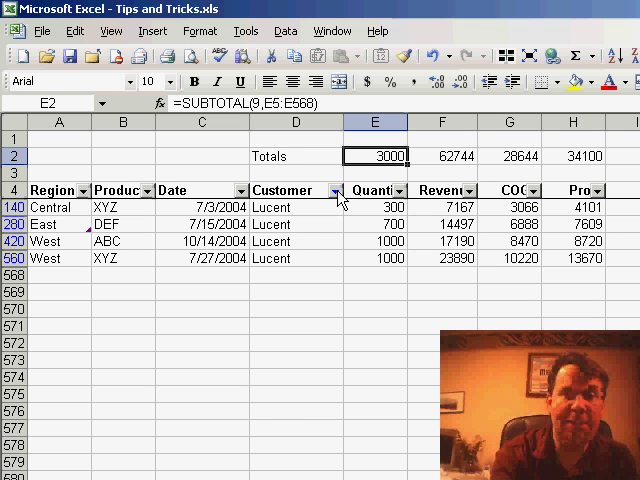
Switch the Customer filter to General Electric so the totals read 26600, 568851, 252522, 316329
left_click(337, 191)
left_click(277, 245)
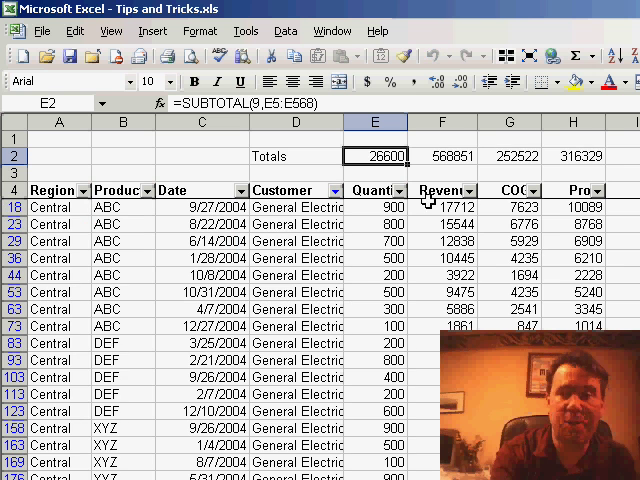